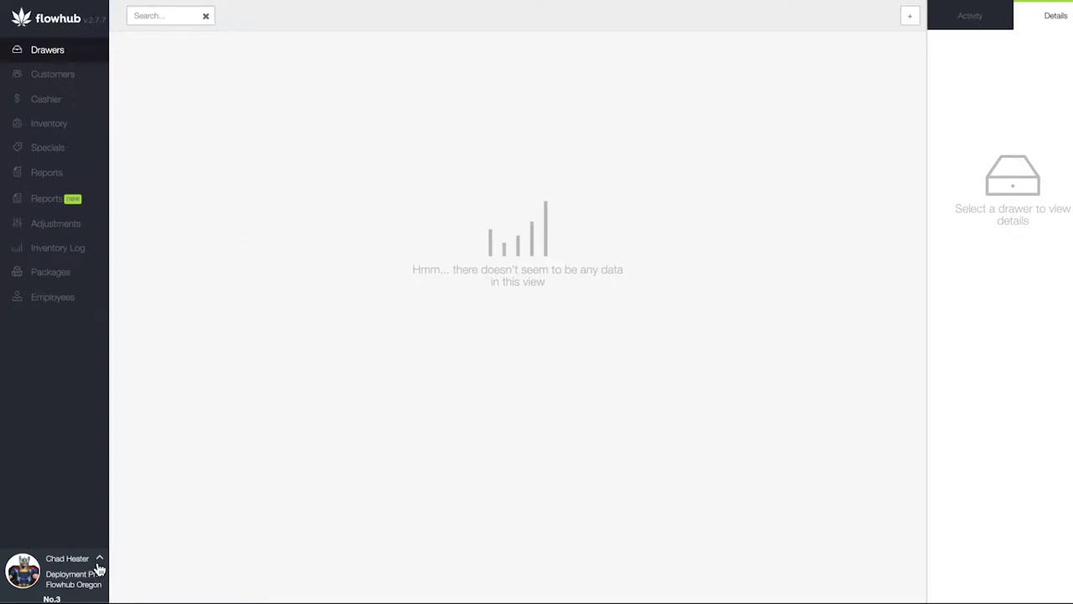
Go to Manage > Location Management and switch the view to Price Profiles.
click(99, 566)
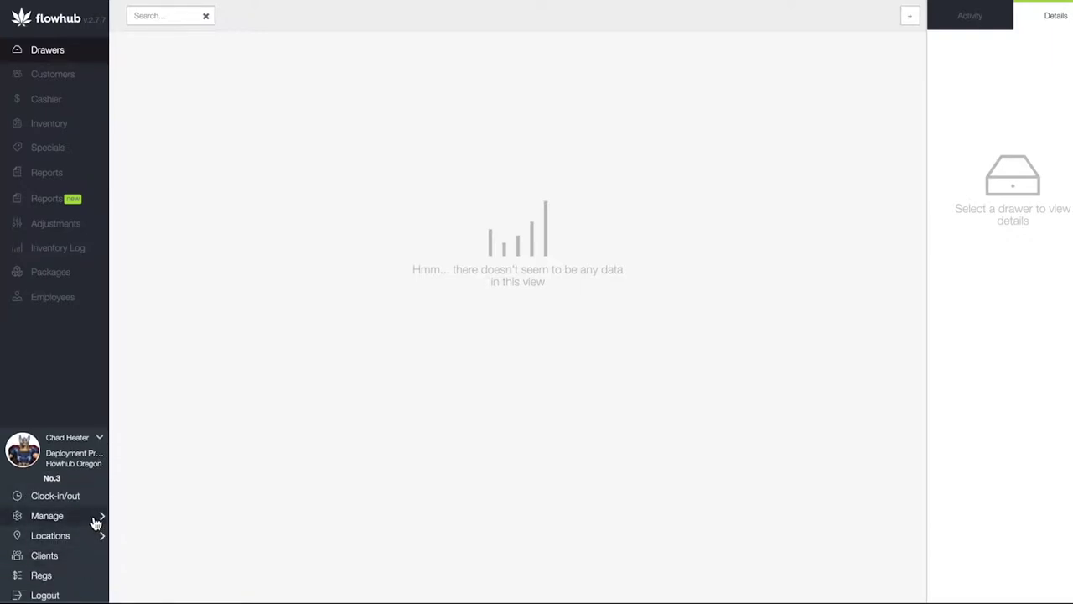
click(95, 524)
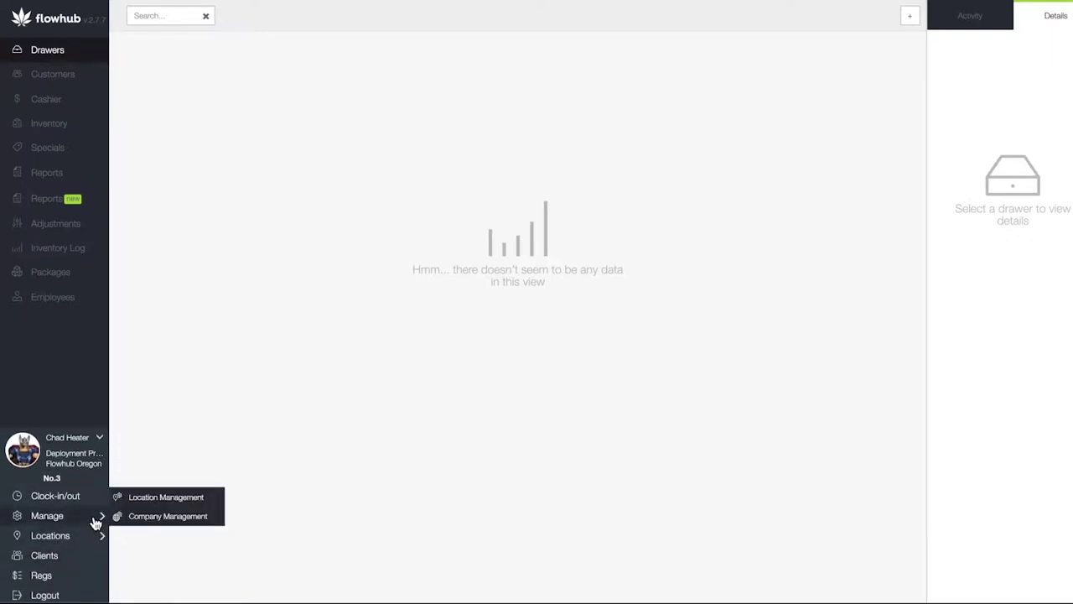
click(153, 500)
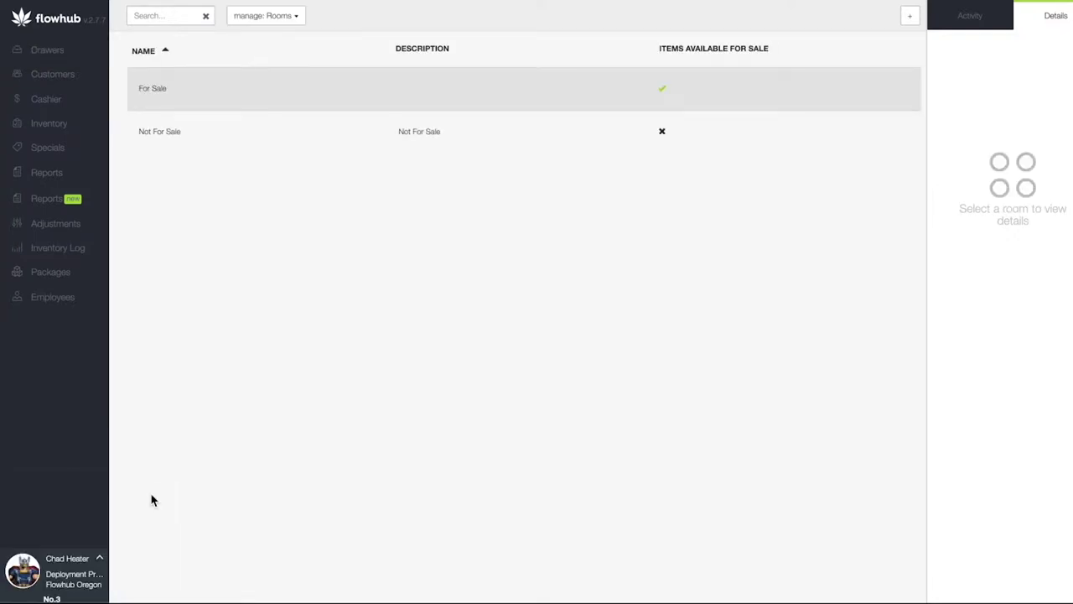
click(285, 20)
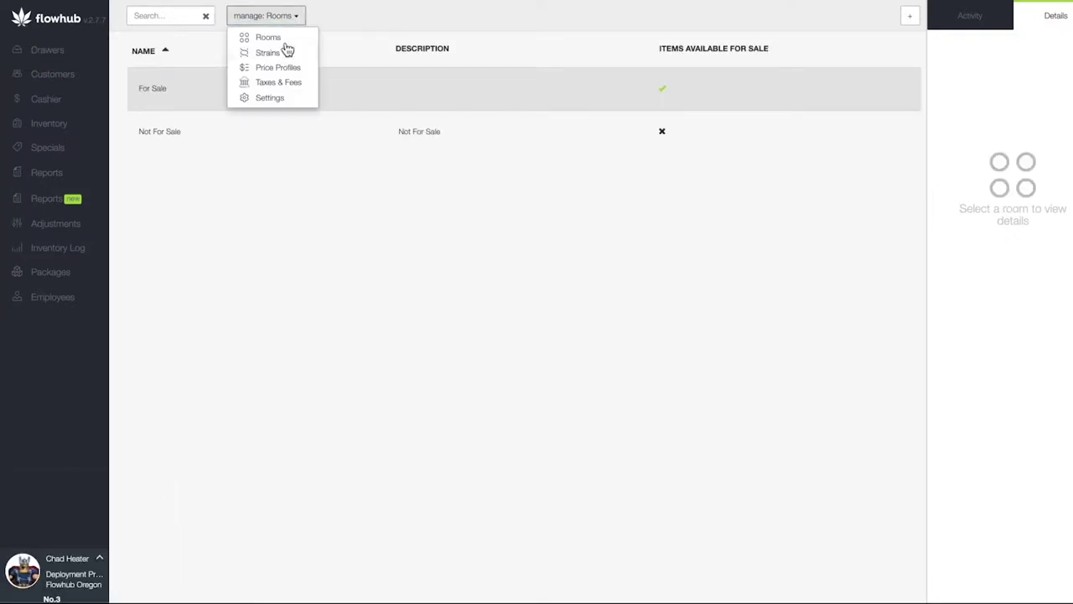
click(284, 68)
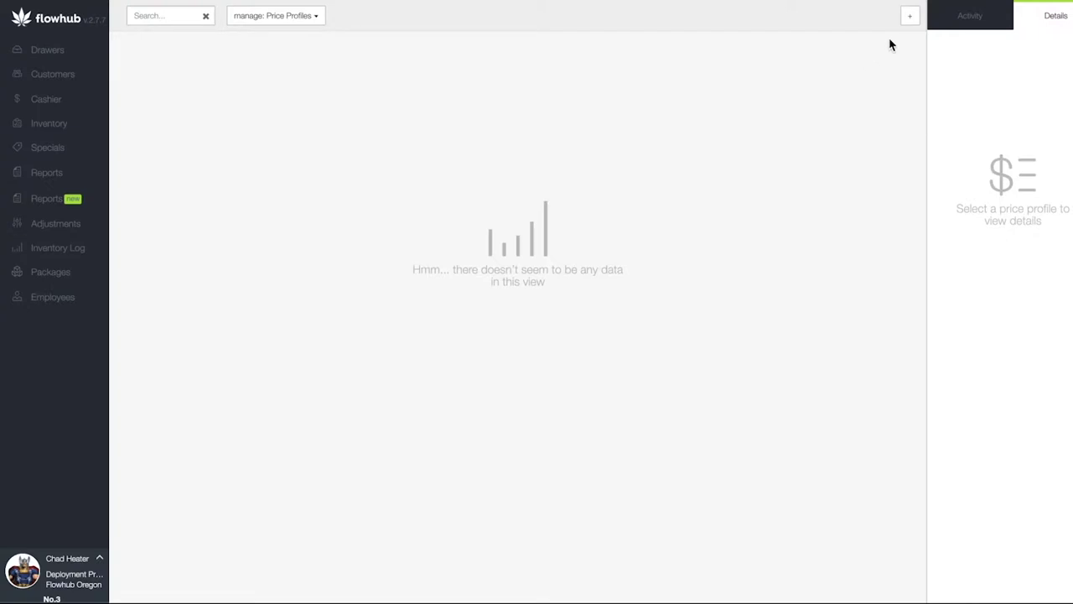
Open a blank Add a New Price Profile form.
click(911, 21)
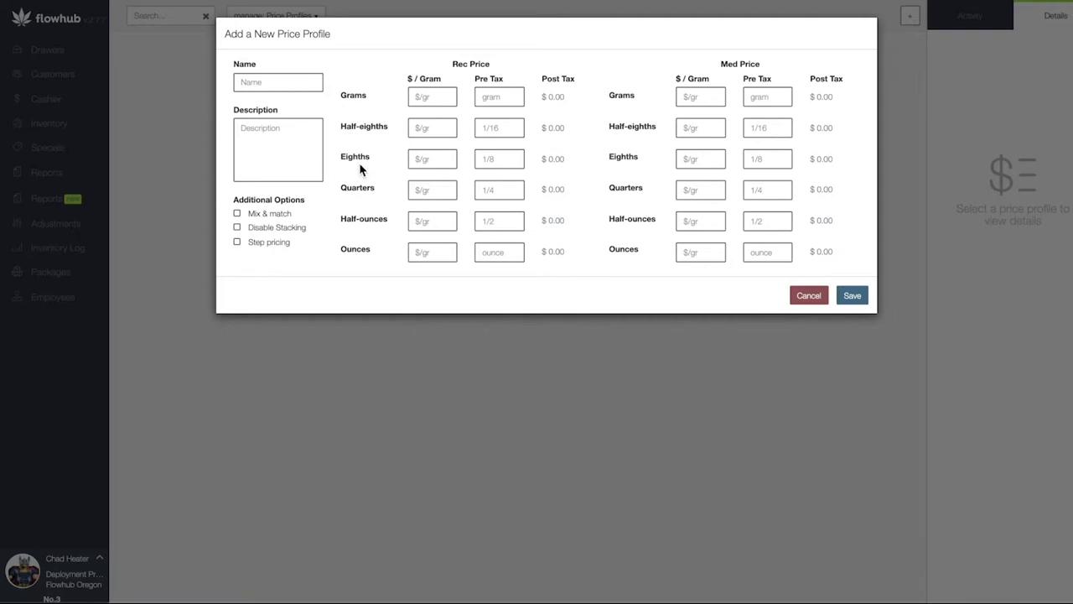
Enter 'Bronze' as the new price profile's name.
click(263, 81)
text(Bron)
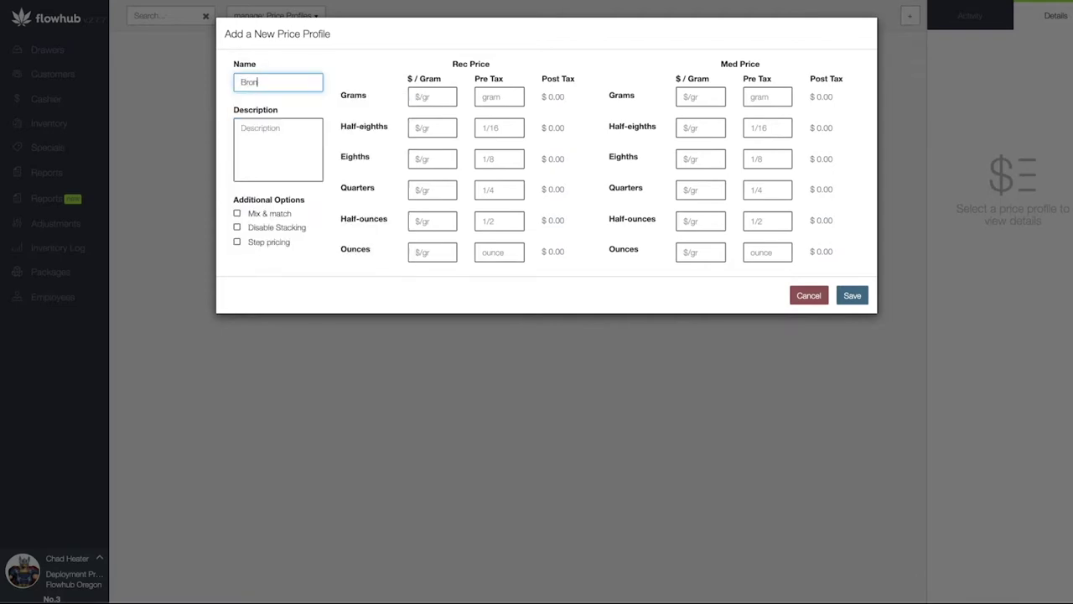
text(ze)
Set the rec Grams and Half-eighths prices to 15 $/gram each.
click(423, 98)
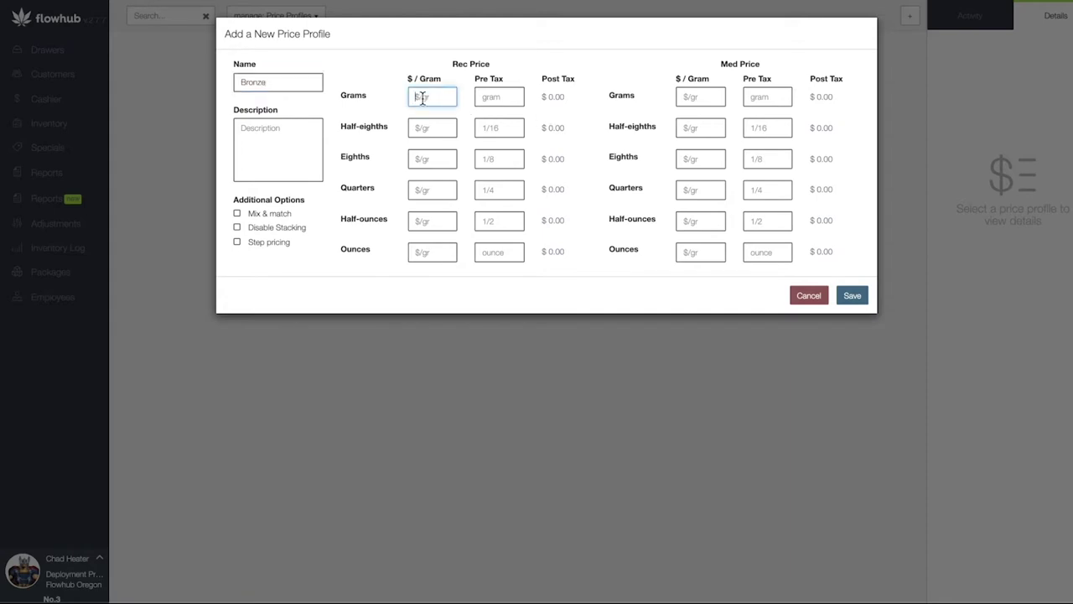
text(1)
text(5)
click(515, 115)
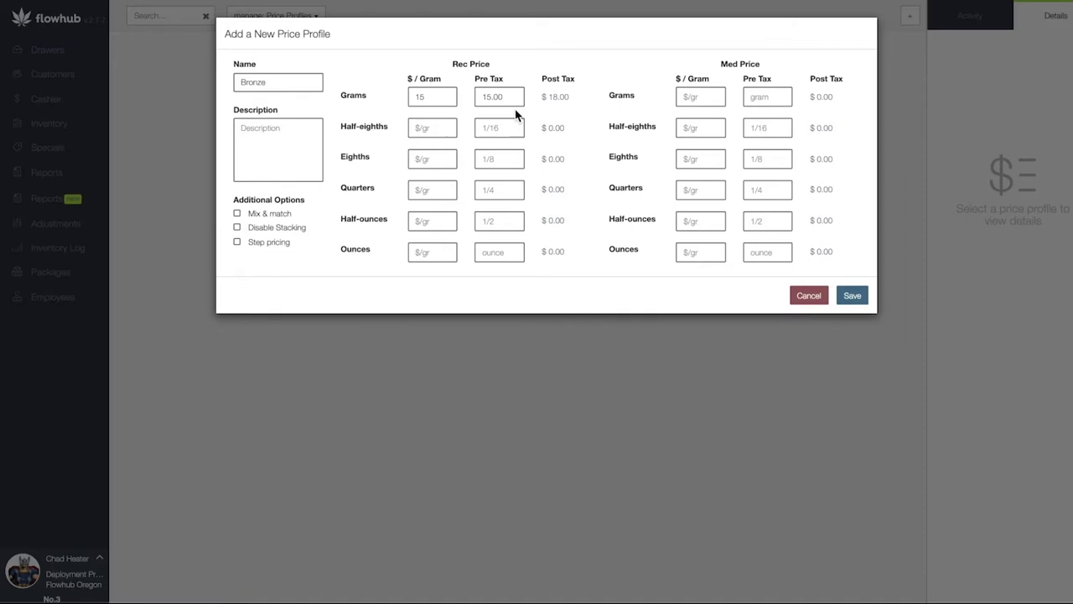
click(416, 128)
text(1)
text(5)
click(504, 147)
Set rec pre-tax prices: eighths 50, quarters 90, half-ounces 170, ounces 325.
click(479, 155)
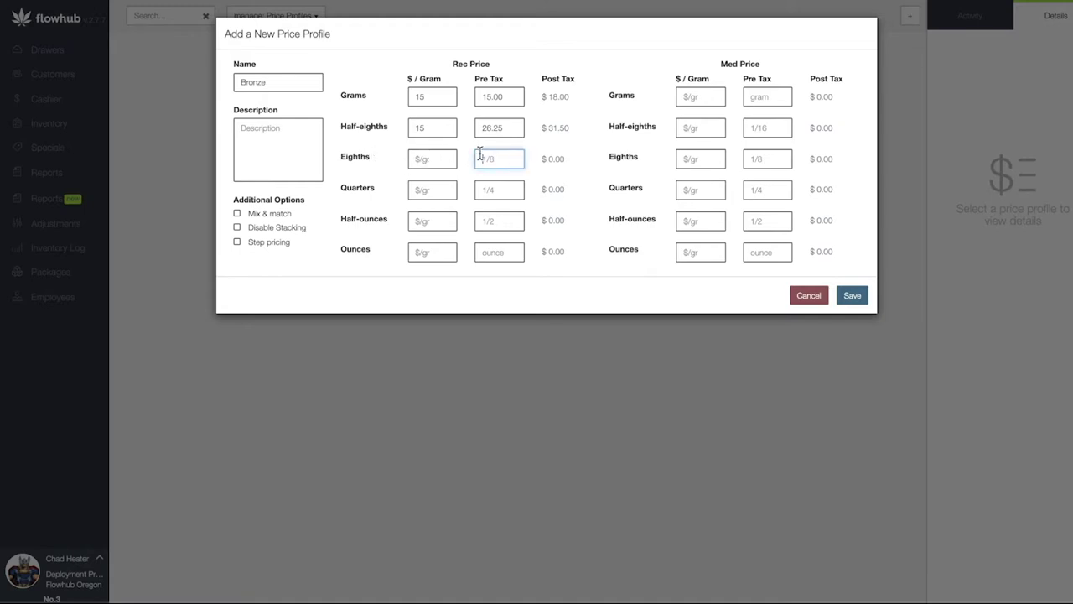
text(50)
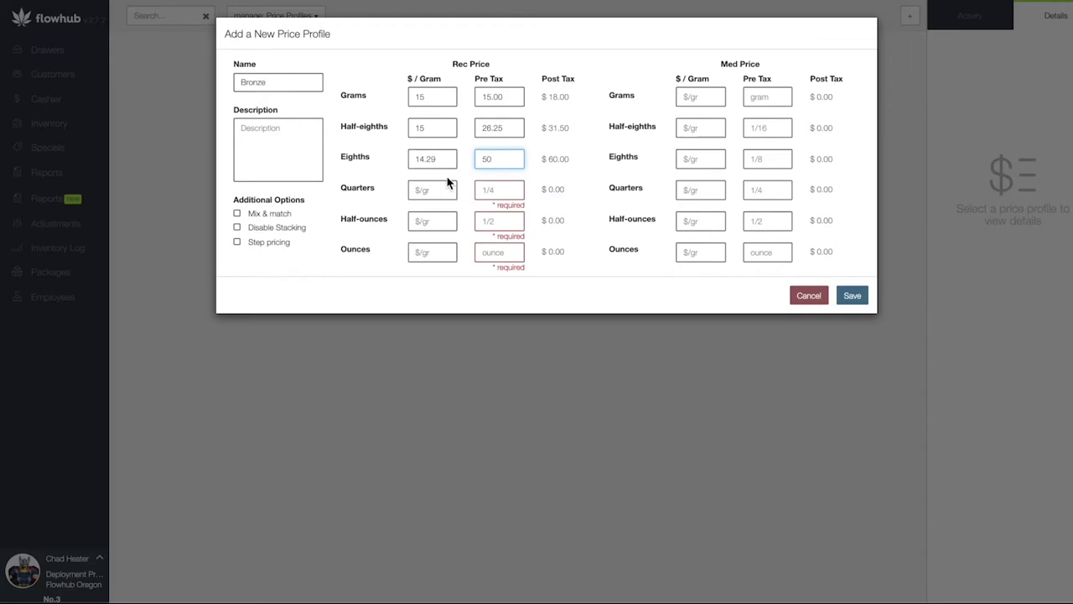
click(398, 170)
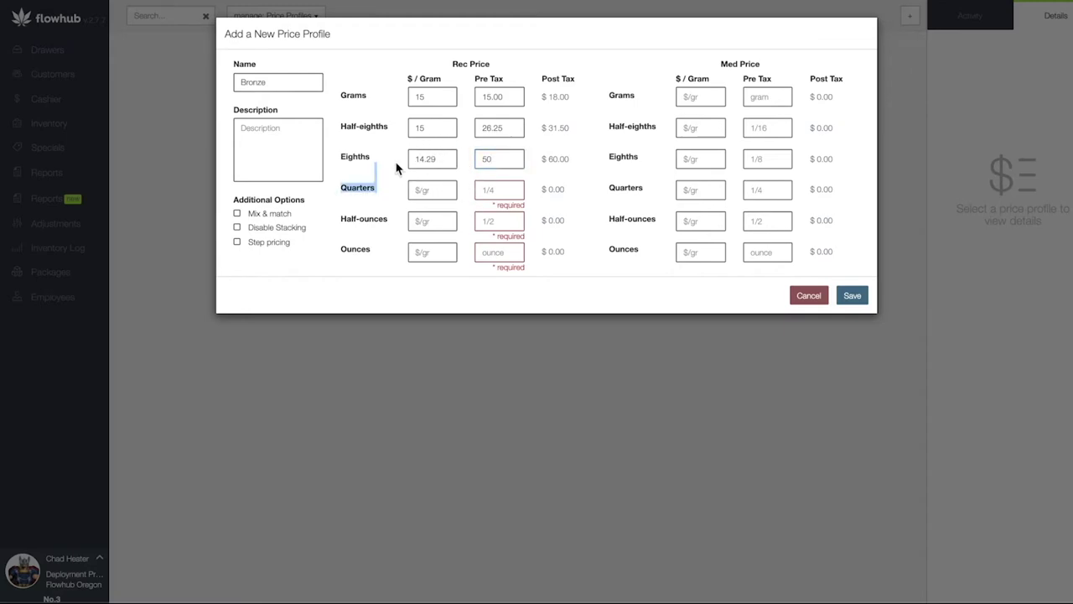
click(504, 192)
text(9)
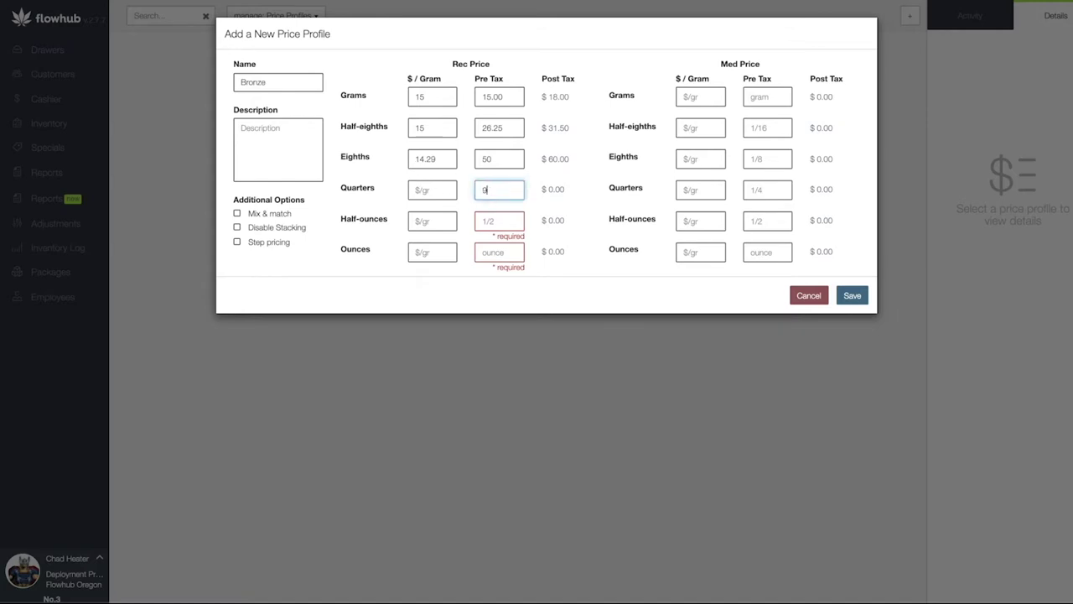
text(0)
click(503, 220)
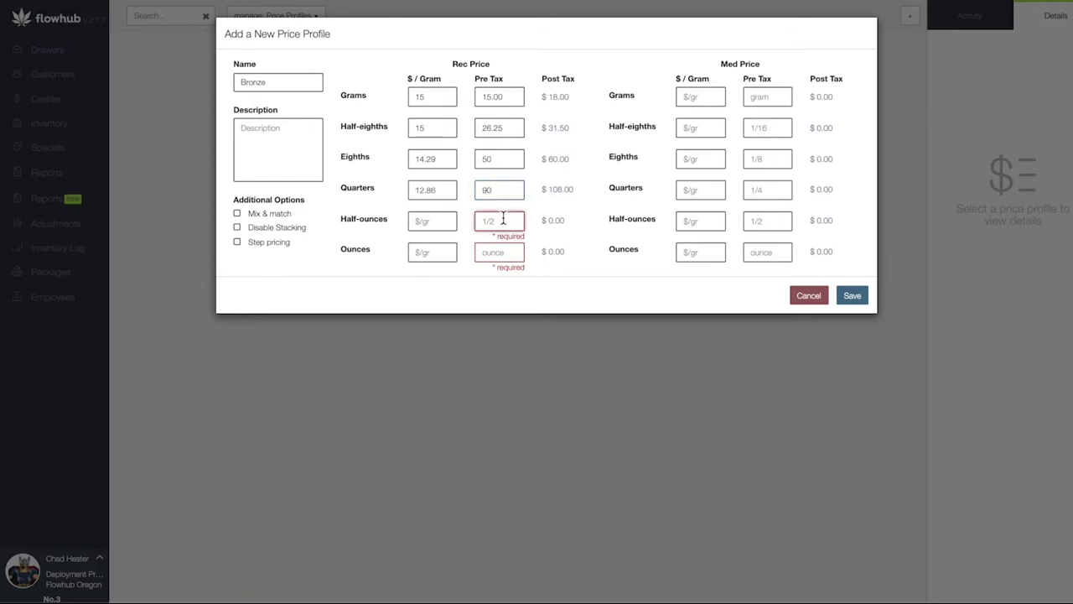
text(170)
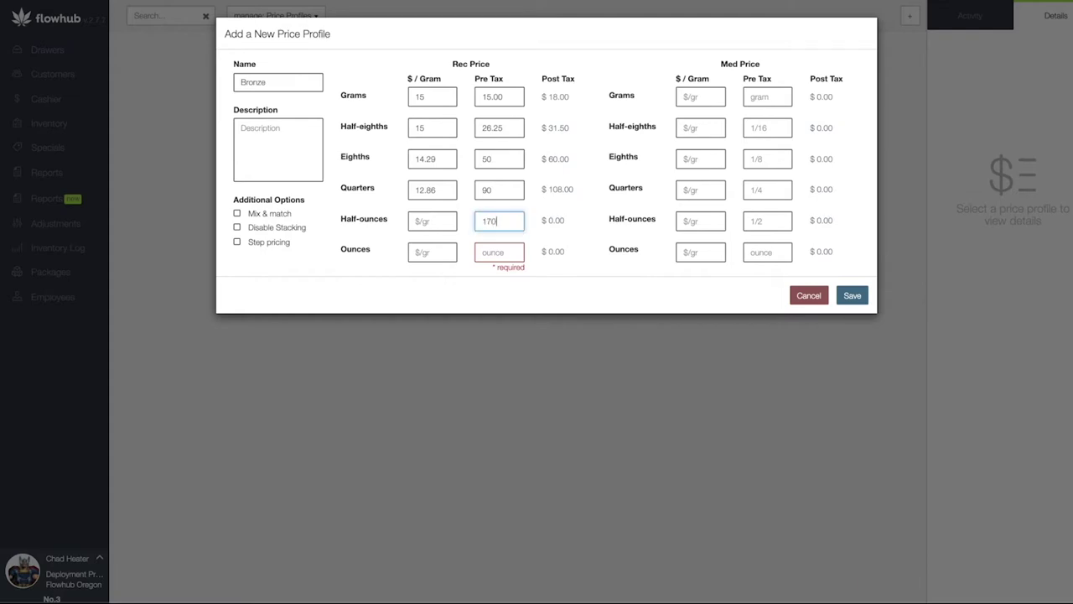
click(499, 251)
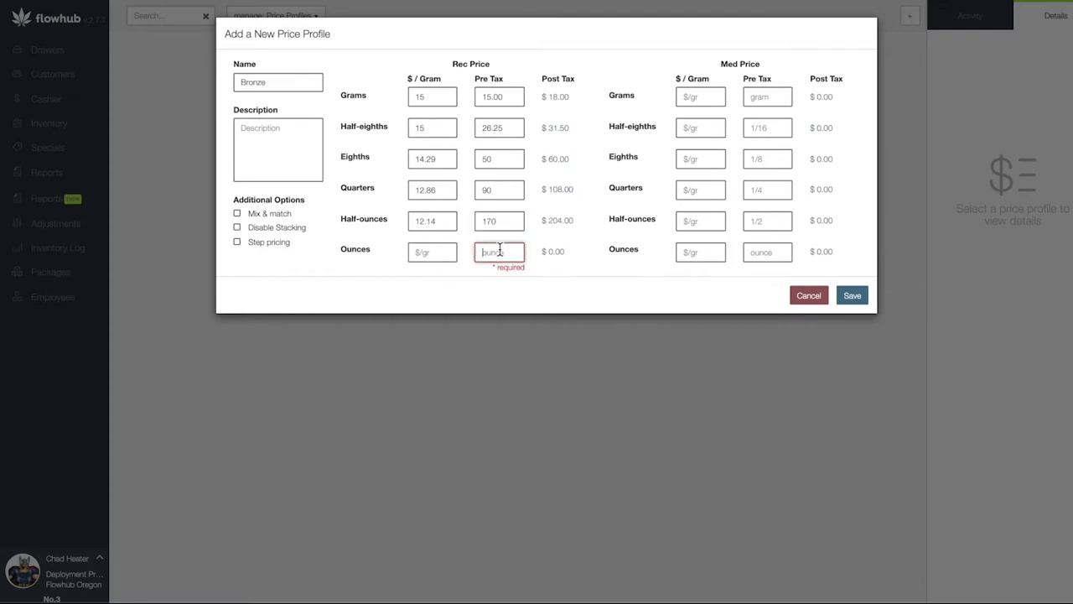
text(32)
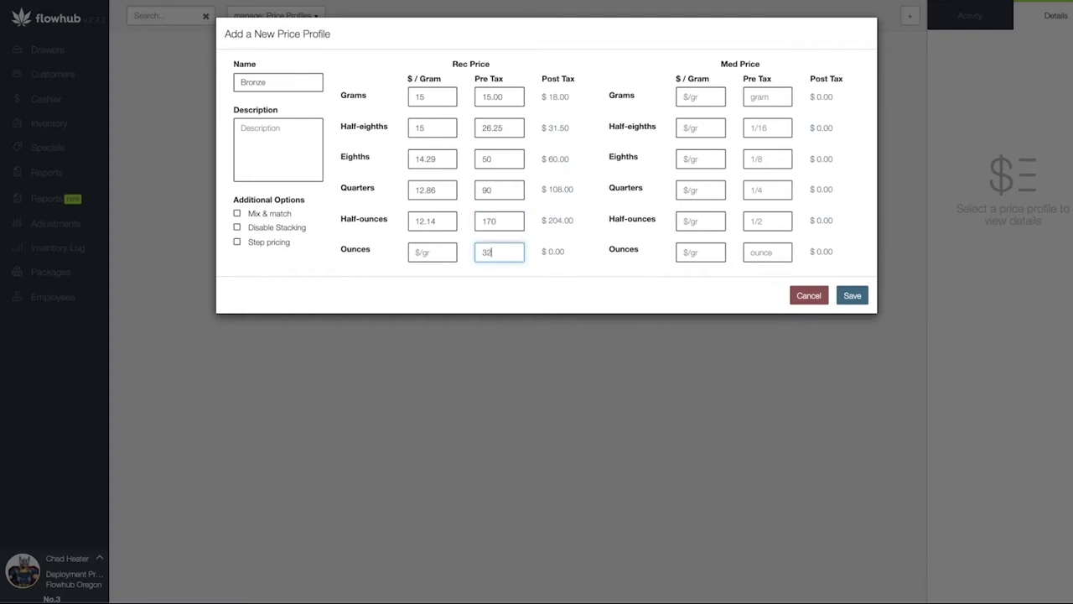
text(5)
click(545, 271)
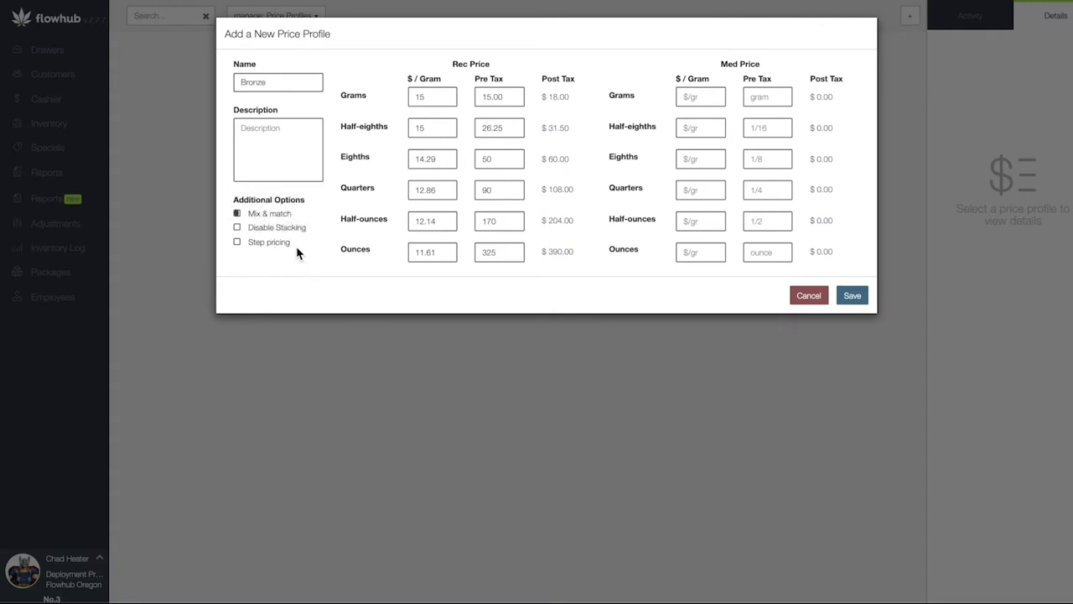
click(272, 216)
click(275, 220)
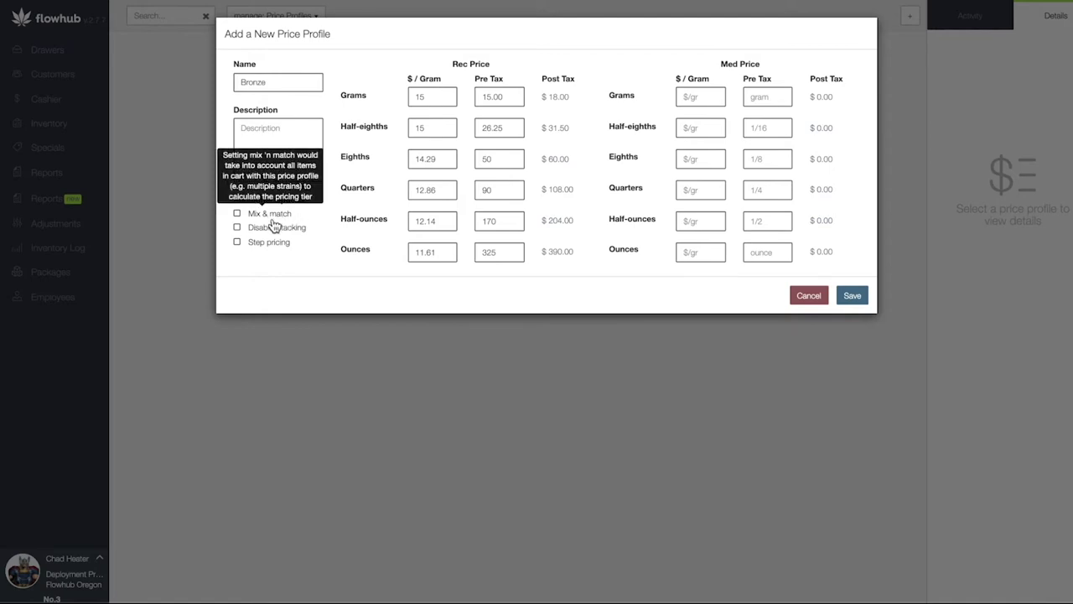
mouse_move(269, 213)
click(274, 222)
click(274, 220)
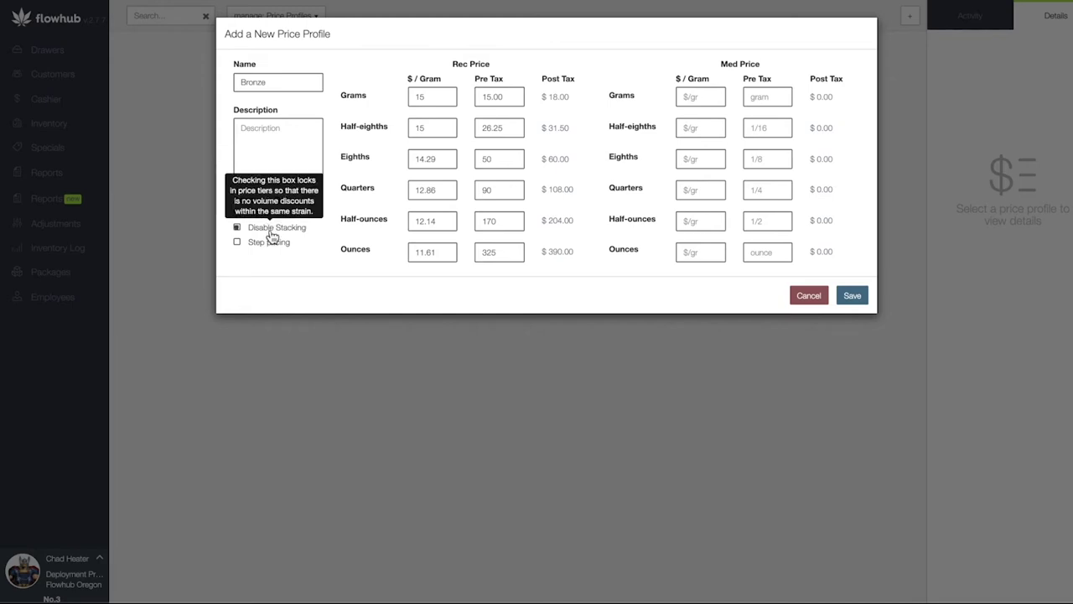
click(270, 234)
mouse_move(267, 243)
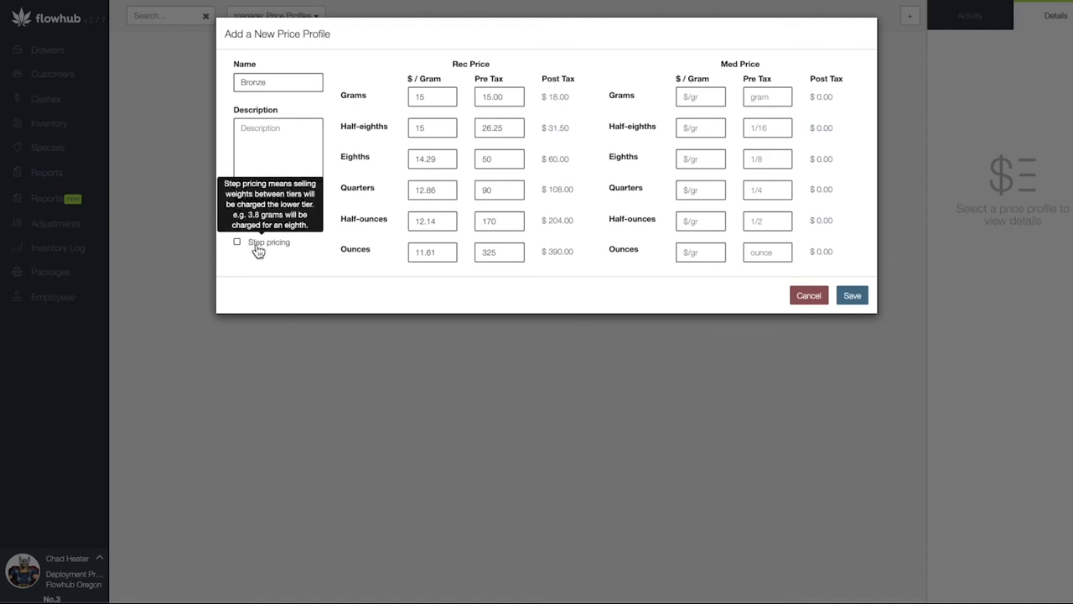
click(258, 250)
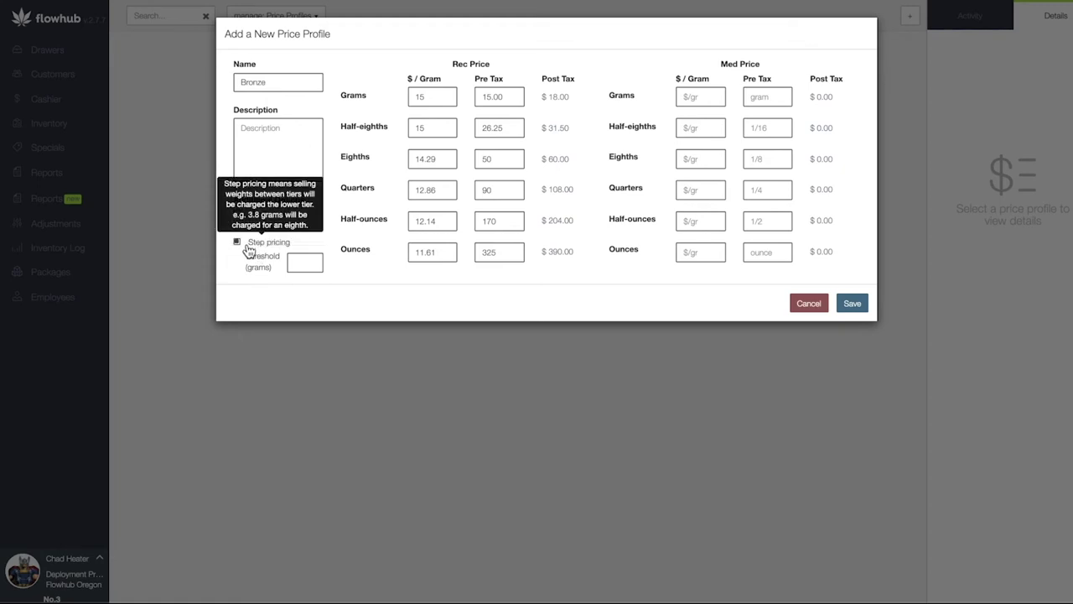
Enter a 0.1-gram step-pricing threshold, then clear it again.
click(311, 263)
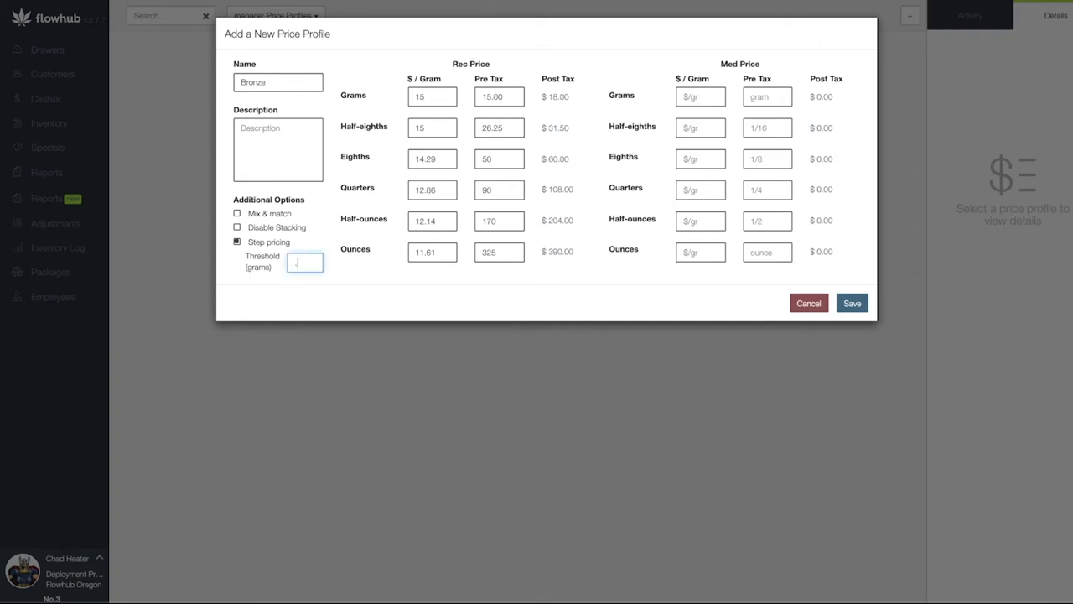
text(1)
click(367, 302)
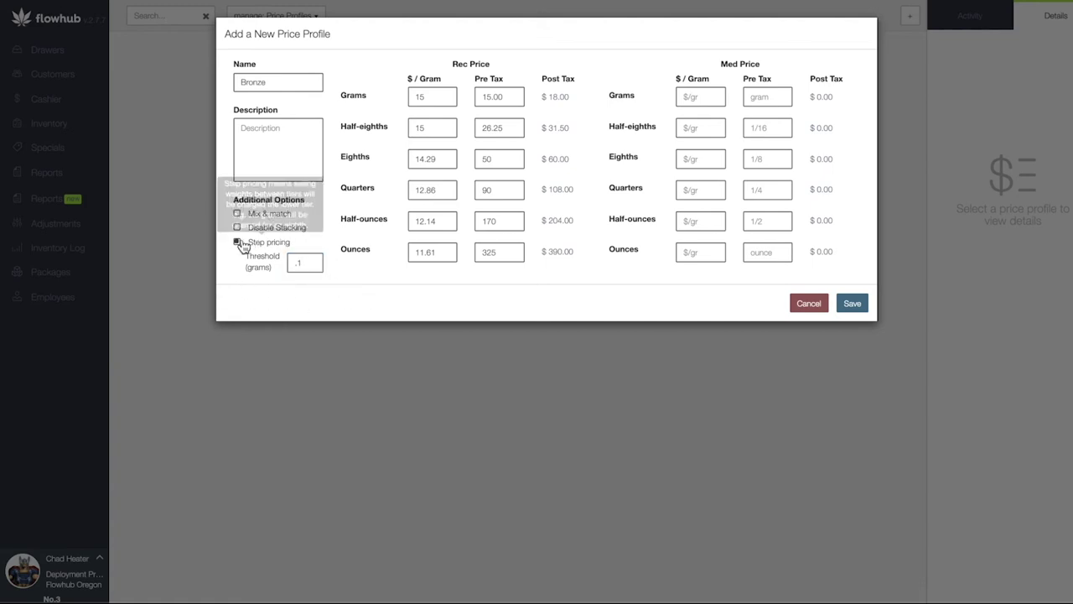
click(315, 265)
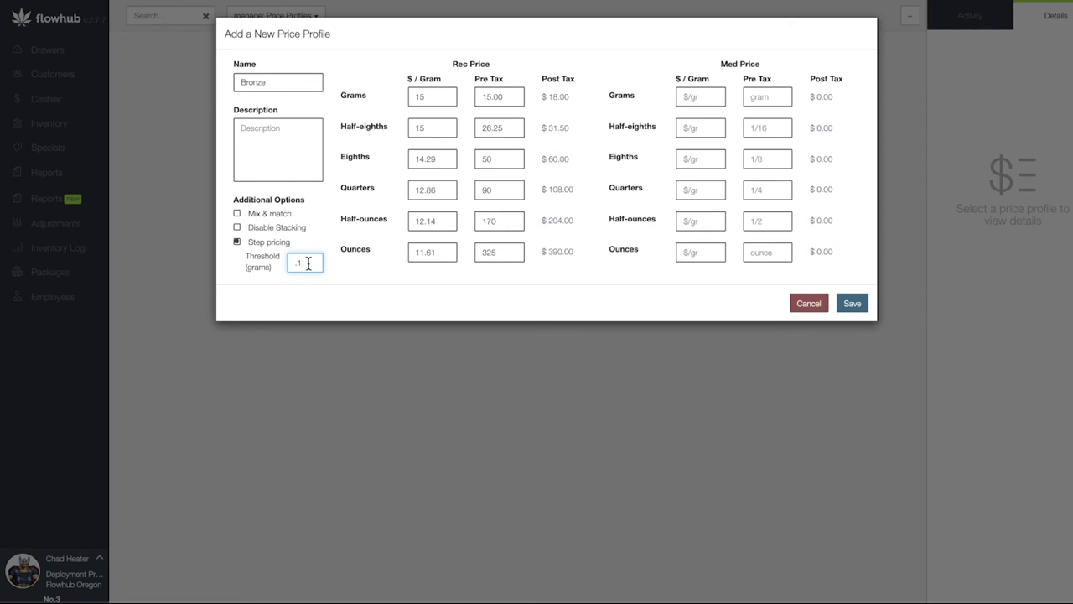
key(BackSpace)
key(BackSpace)
Save the Bronze price profile with the threshold left blank.
click(852, 305)
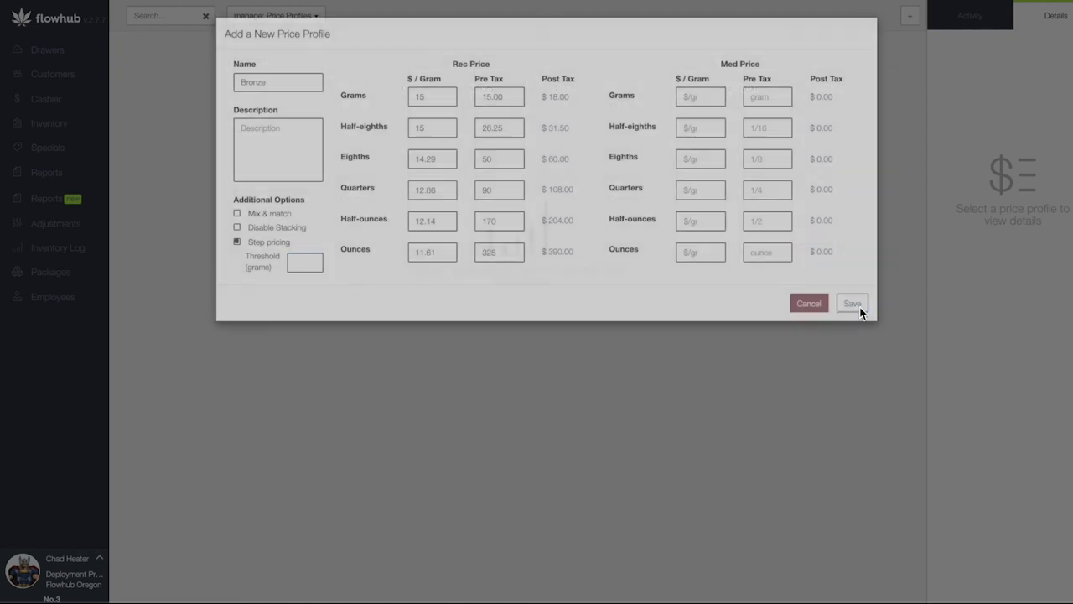